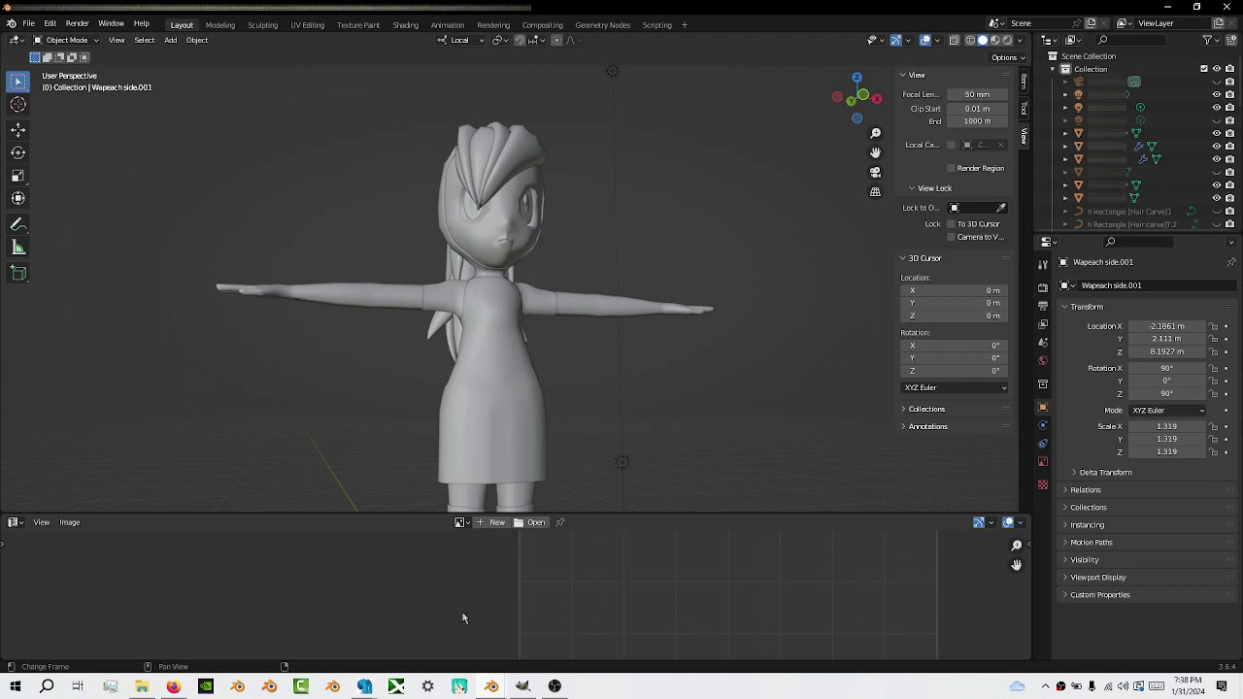
# Orbit the viewport a little around the gray T-posed girl to see her from an angle.
pyautogui.moveTo(773, 359)
pyautogui.mouseDown(button='middle')
pyautogui.moveTo(717, 388)
pyautogui.moveTo(600, 394)
pyautogui.mouseUp(button='middle')
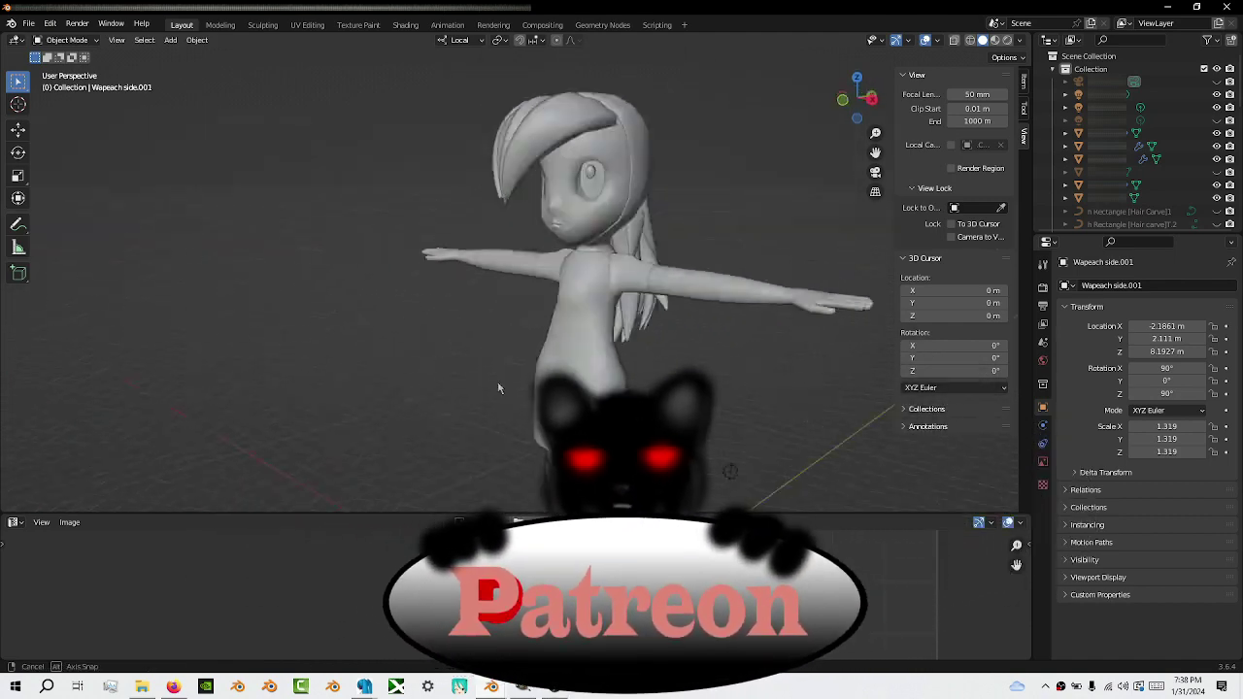
# Orbit around to the girl's side and back, then snap to Front view (Numpad 1).
pyautogui.moveTo(492, 381)
pyautogui.mouseDown(button='middle')
pyautogui.moveTo(442, 404)
pyautogui.moveTo(442, 389)
pyautogui.moveTo(510, 360)
pyautogui.moveTo(488, 382)
pyautogui.mouseUp(button='middle')
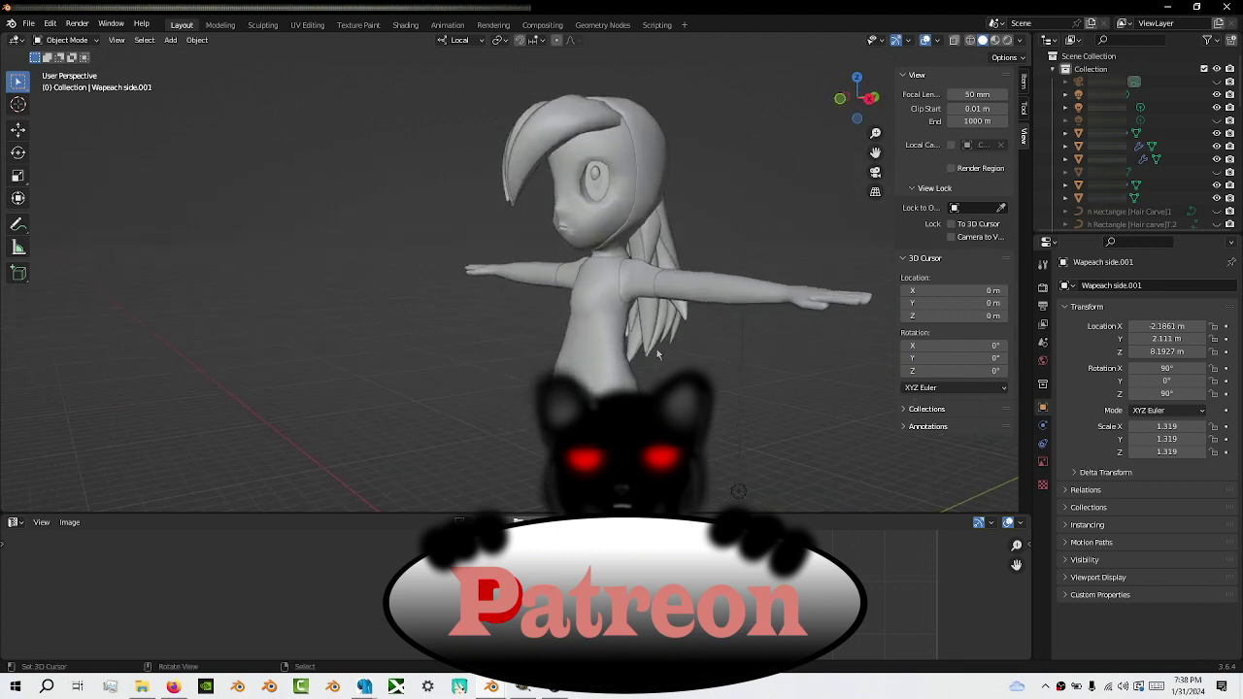
pyautogui.moveTo(720, 352); pyautogui.dragTo(323, 365, button='middle')
pyautogui.press('KP_1')
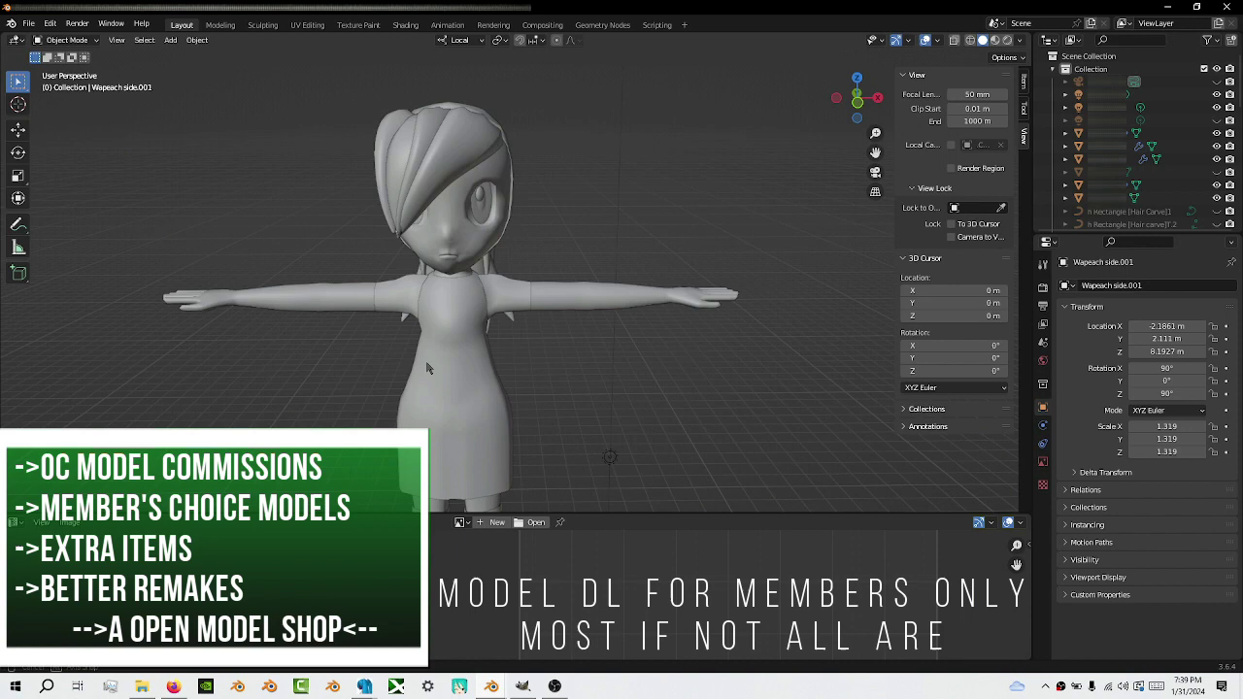
pyautogui.scroll(2, 569, 393)
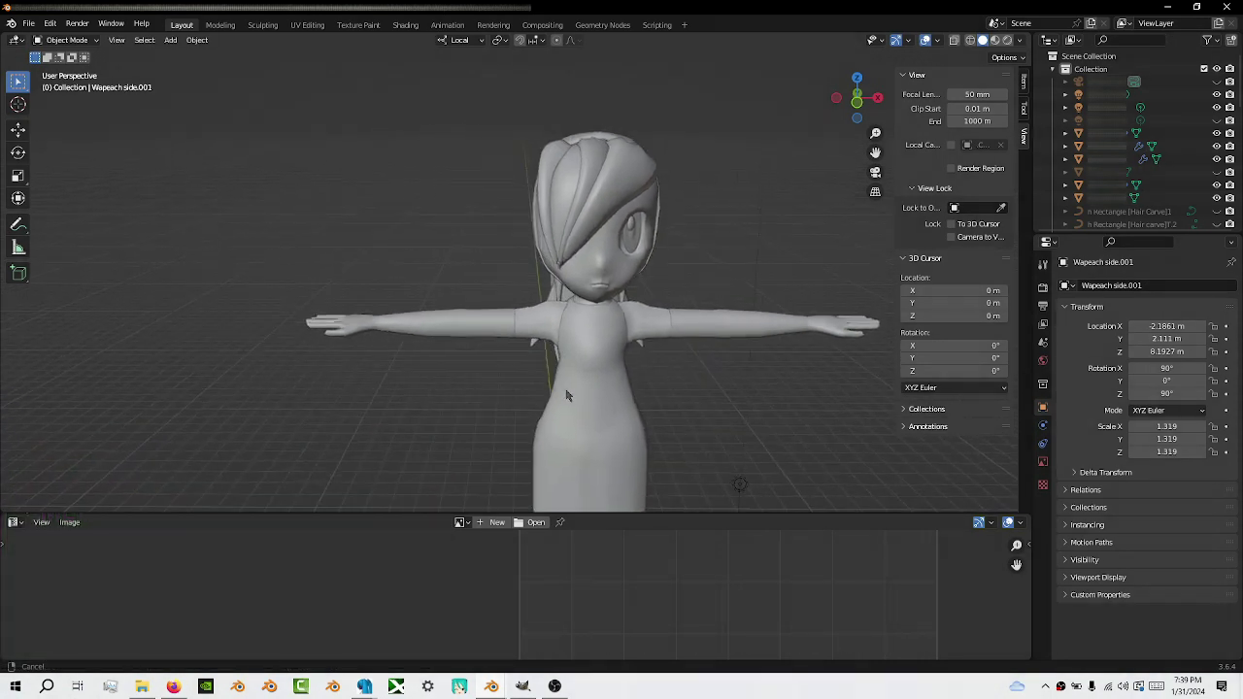
# Tilt the view slightly and pan left to frame the girl's neck and shoulders.
pyautogui.moveTo(626, 375)
pyautogui.mouseDown(button='middle')
pyautogui.moveTo(578, 372)
pyautogui.moveTo(594, 372)
pyautogui.mouseUp(button='middle')
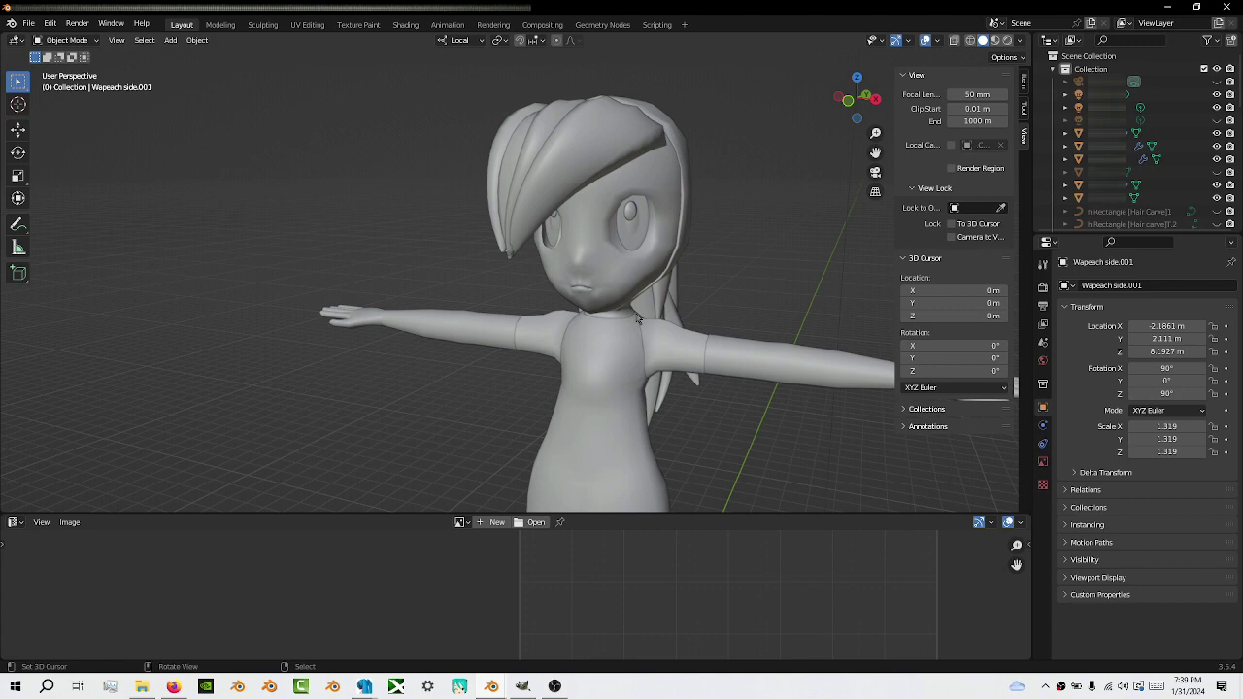
pyautogui.keyDown('shift'); pyautogui.moveTo(638, 319); pyautogui.dragTo(569, 311, button='middle'); pyautogui.keyUp('shift')
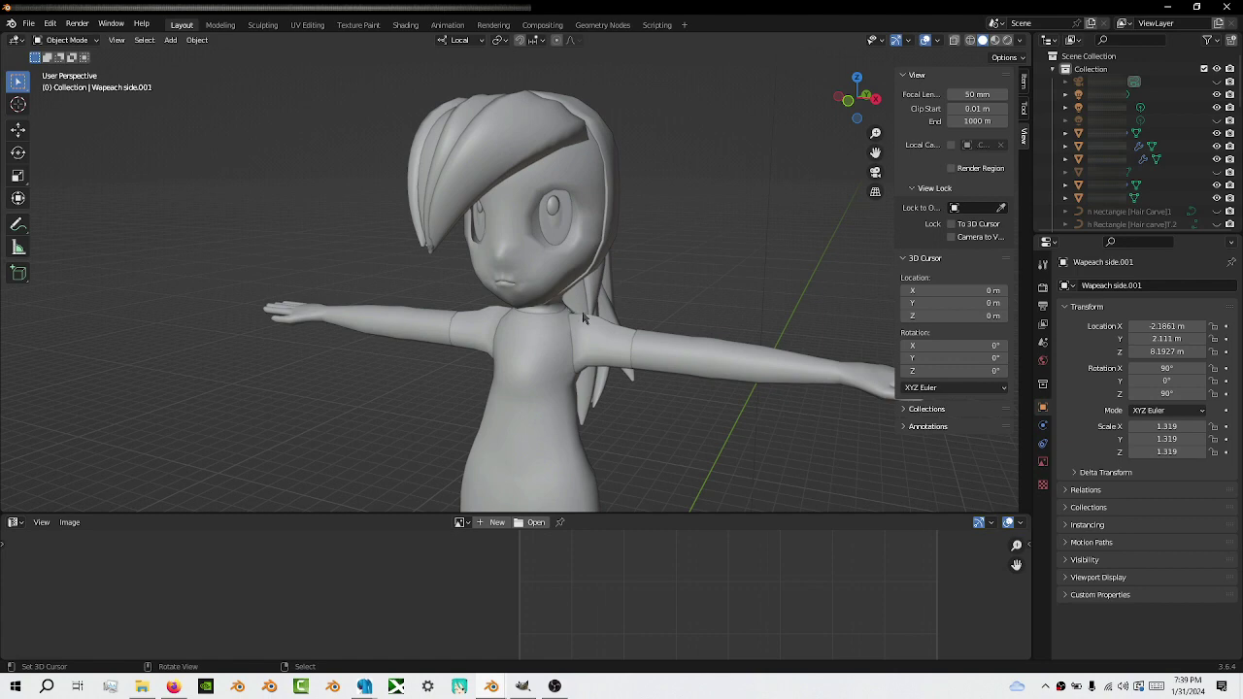
pyautogui.scroll(1, 612, 312)
pyautogui.scroll(1, 621, 309)
pyautogui.scroll(2, 630, 305)
pyautogui.scroll(-1, 630, 305)
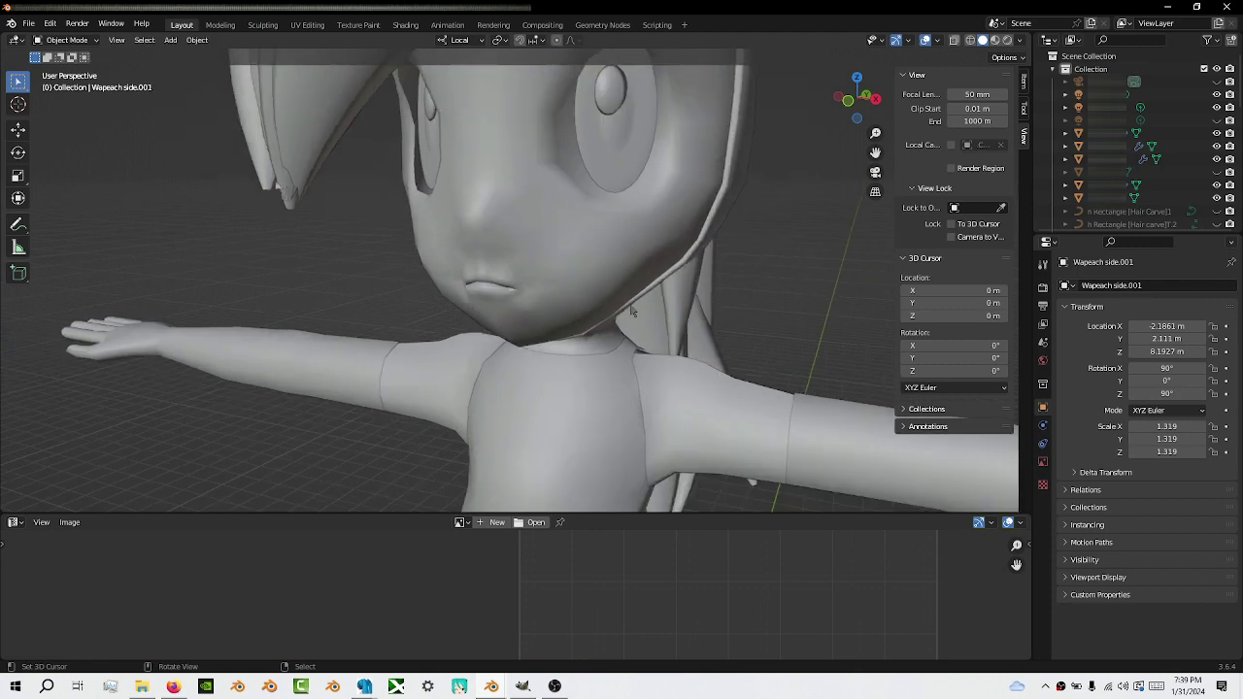
pyautogui.scroll(-1, 641, 313)
# Orbit around to the girl's back and front again, then raise the view above her.
pyautogui.moveTo(646, 316); pyautogui.dragTo(204, 254, button='middle')
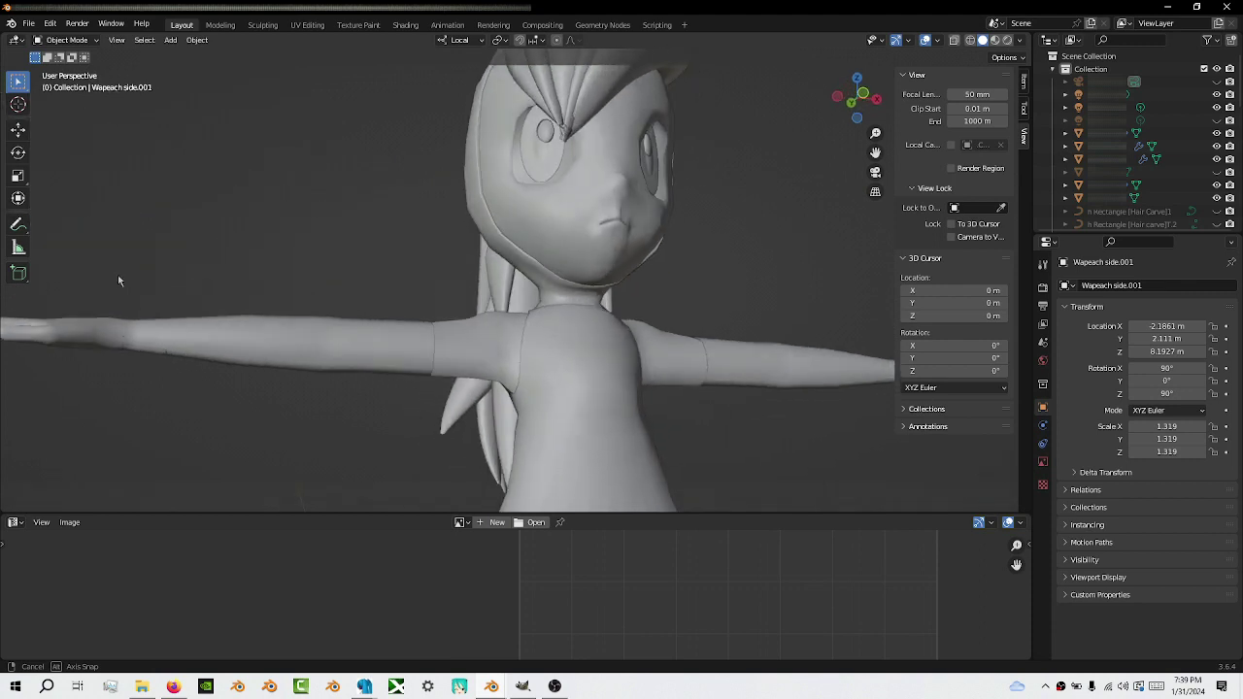
pyautogui.moveTo(204, 254); pyautogui.dragTo(297, 294, button='middle')
pyautogui.scroll(-3, 389, 305)
pyautogui.scroll(-2, 428, 310)
pyautogui.scroll(-1, 514, 315)
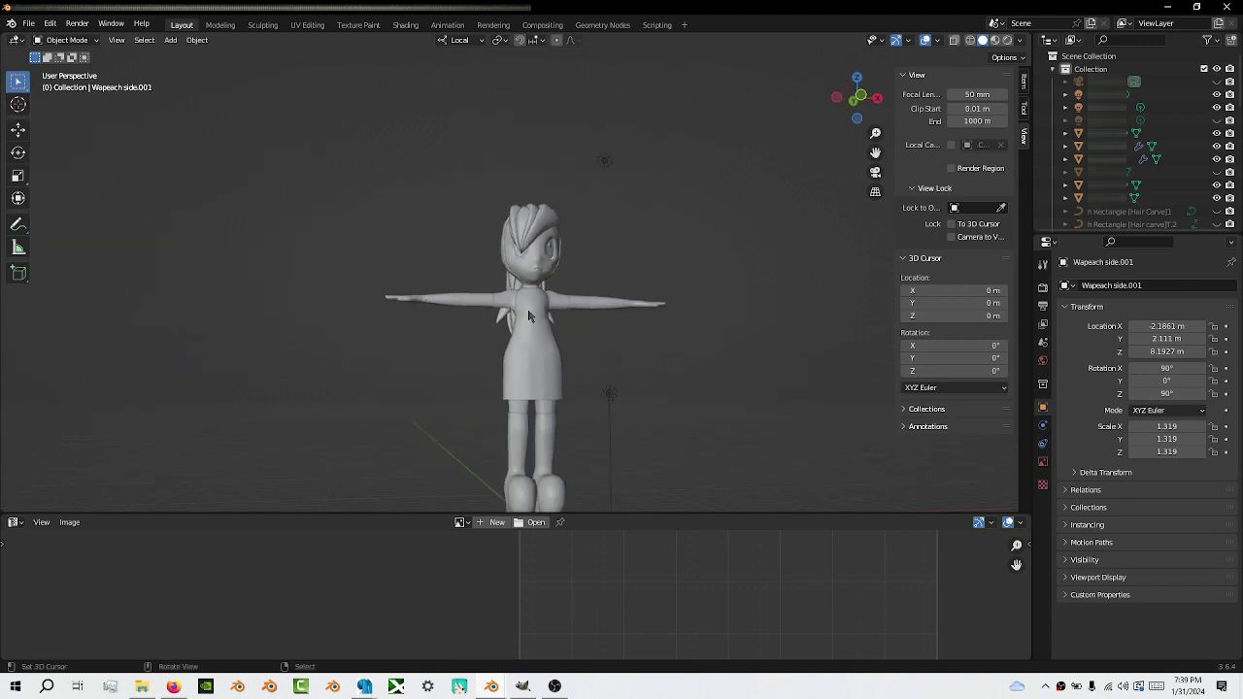
pyautogui.scroll(-1, 530, 316)
pyautogui.moveTo(530, 317); pyautogui.dragTo(506, 337, button='middle')
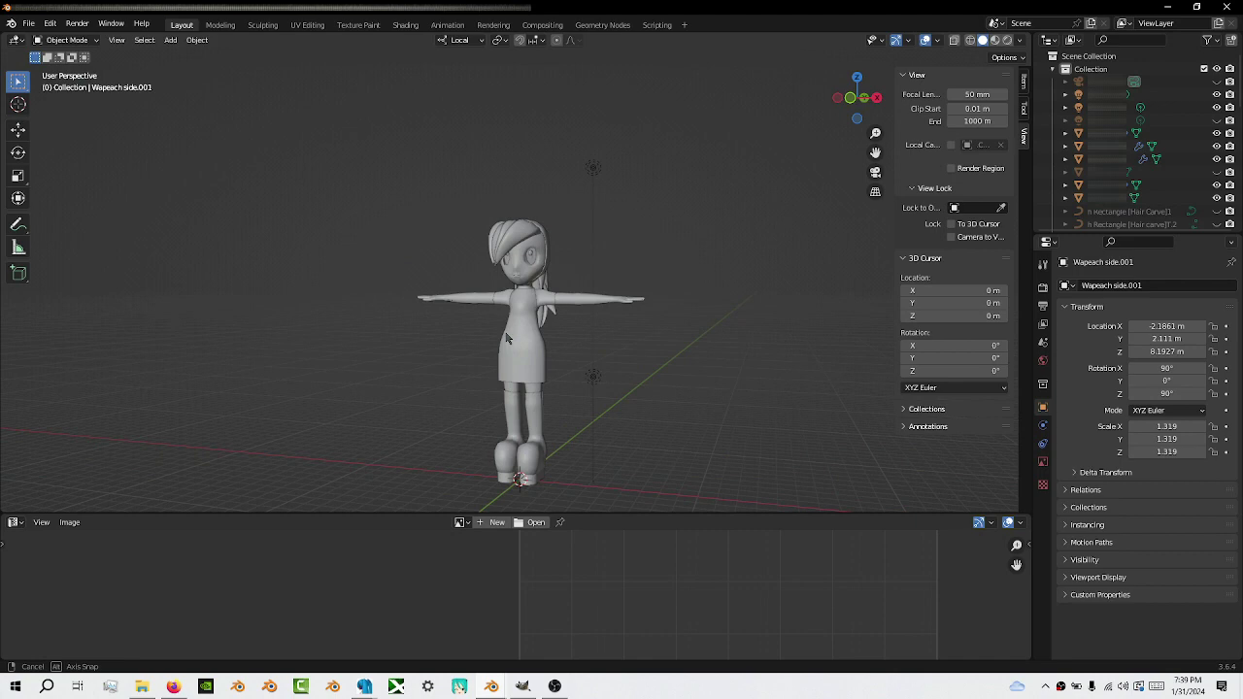